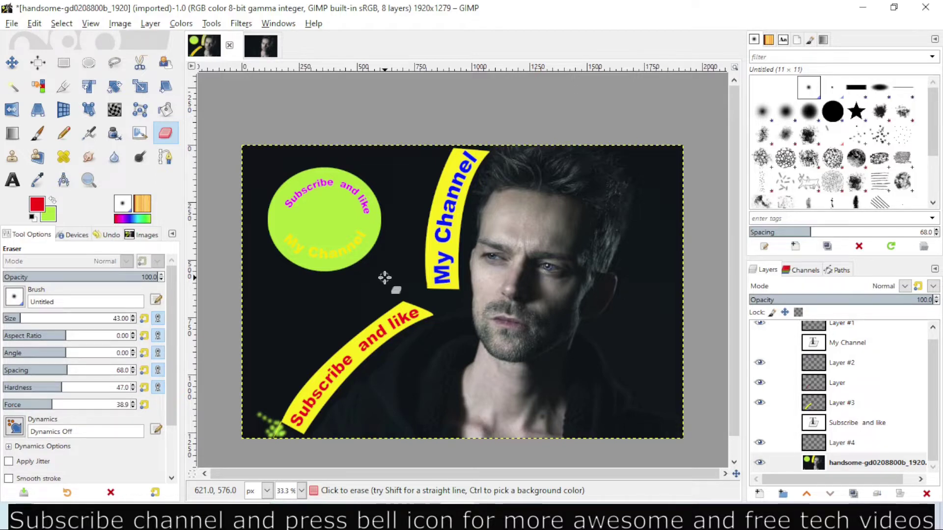
# Switch to the plain single-layer copy of handsome-gd0208800b_1920.jpg.
pyautogui.click(261, 45)
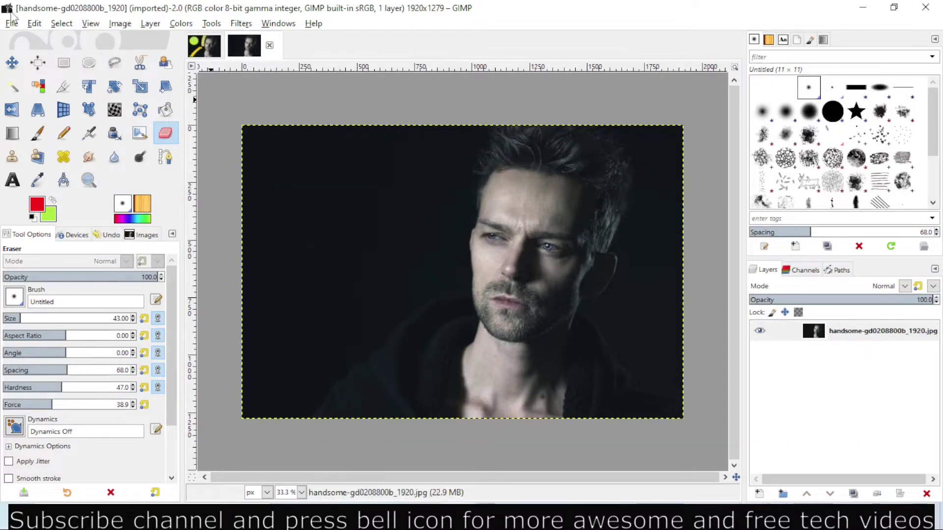
# Glance at the File menu without choosing anything, then bring up the Tools menu.
pyautogui.click(11, 24)
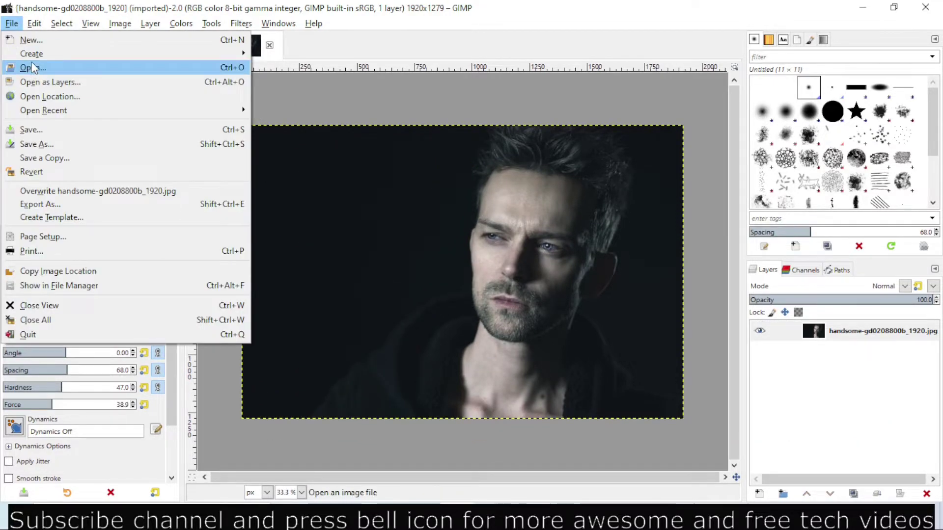
pyautogui.click(364, 119)
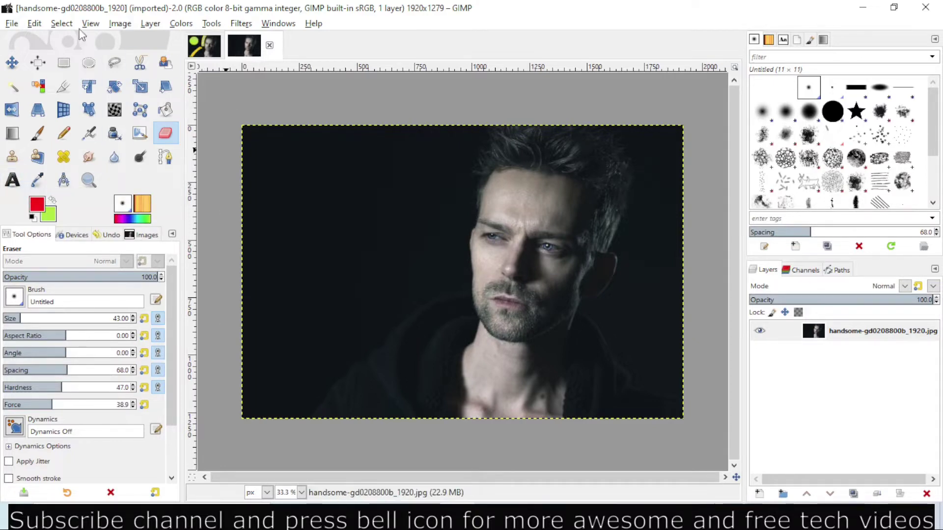
pyautogui.click(211, 23)
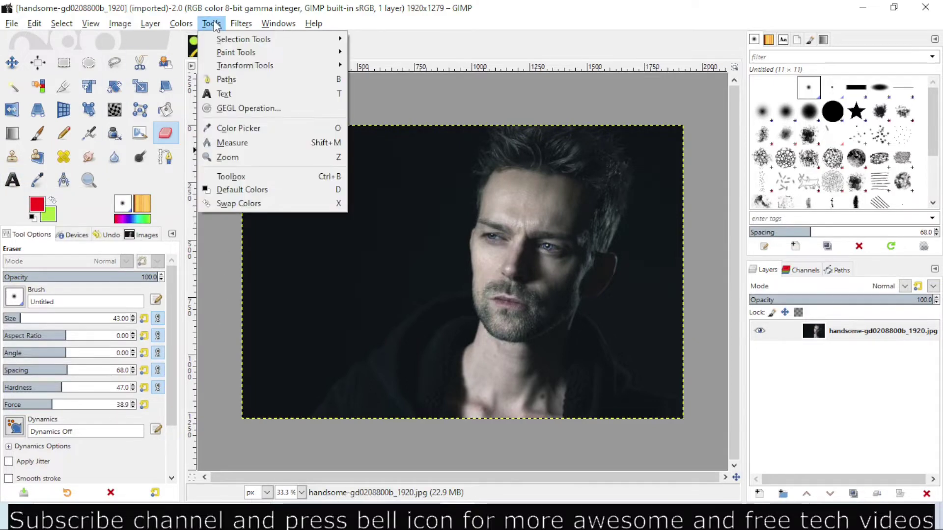
# Activate the Text tool with centre justification, keep red as foreground, and start a top-left text box.
pyautogui.click(226, 94)
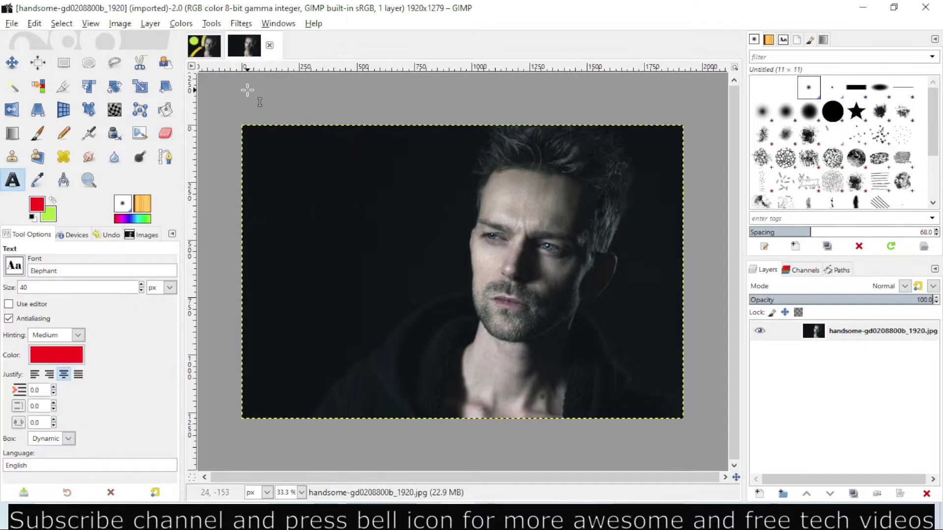
pyautogui.click(263, 171)
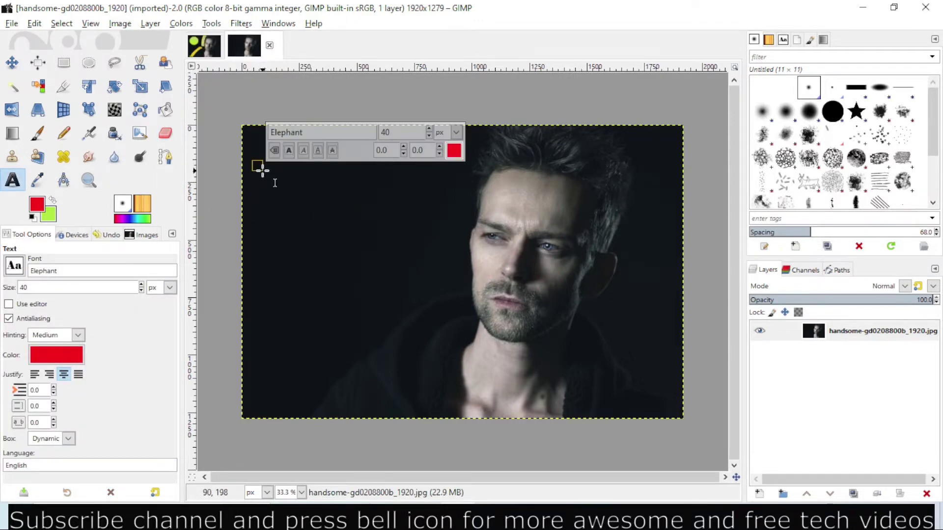
pyautogui.press('Escape')
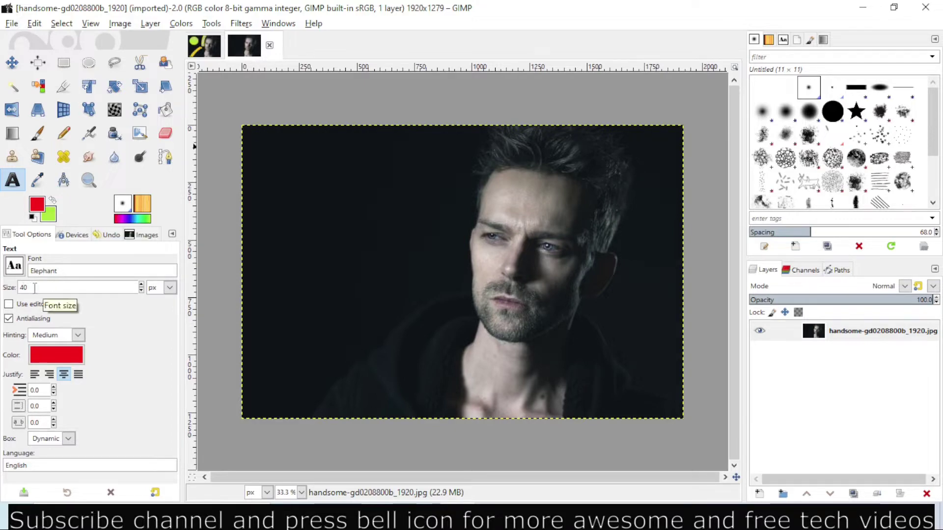
pyautogui.click(64, 374)
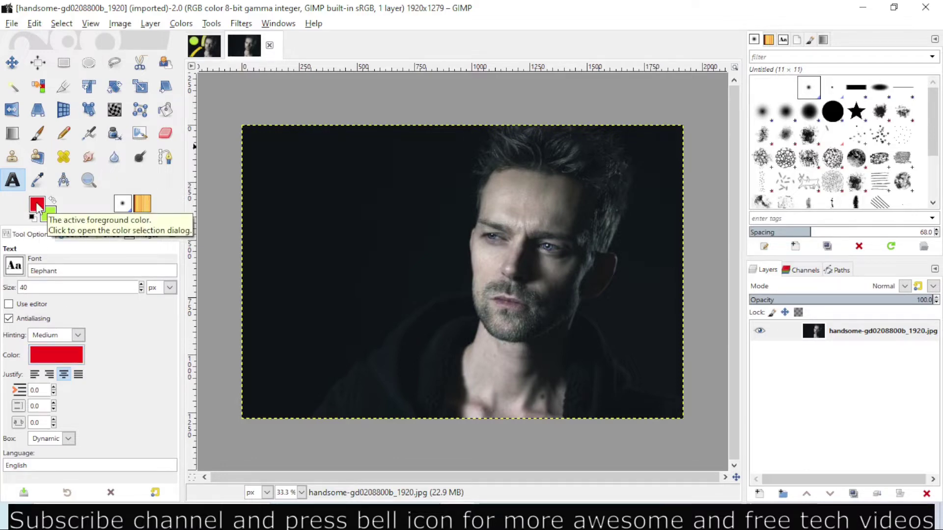
pyautogui.click(38, 206)
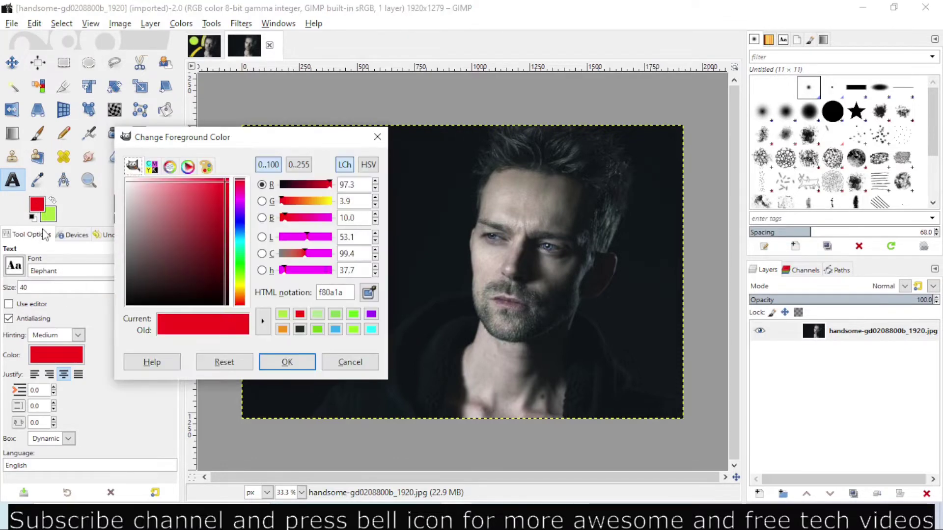
pyautogui.click(33, 216)
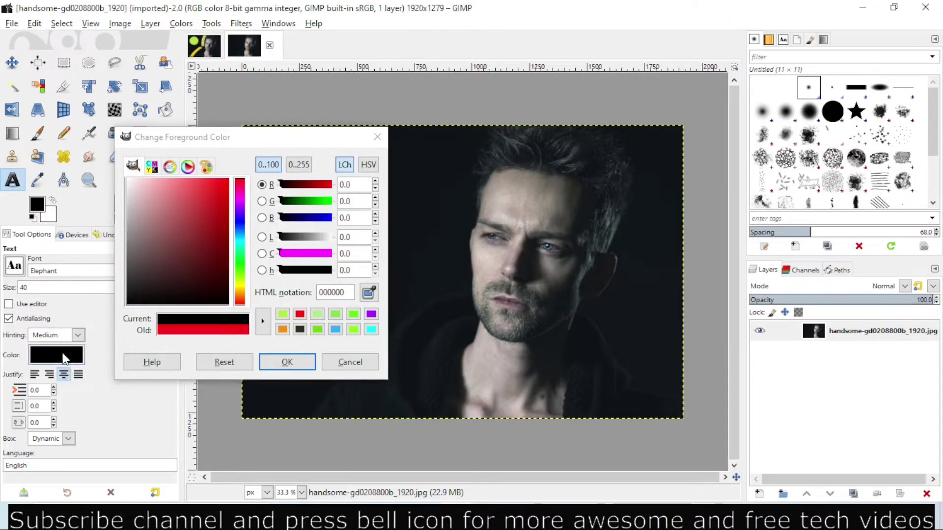
pyautogui.click(332, 362)
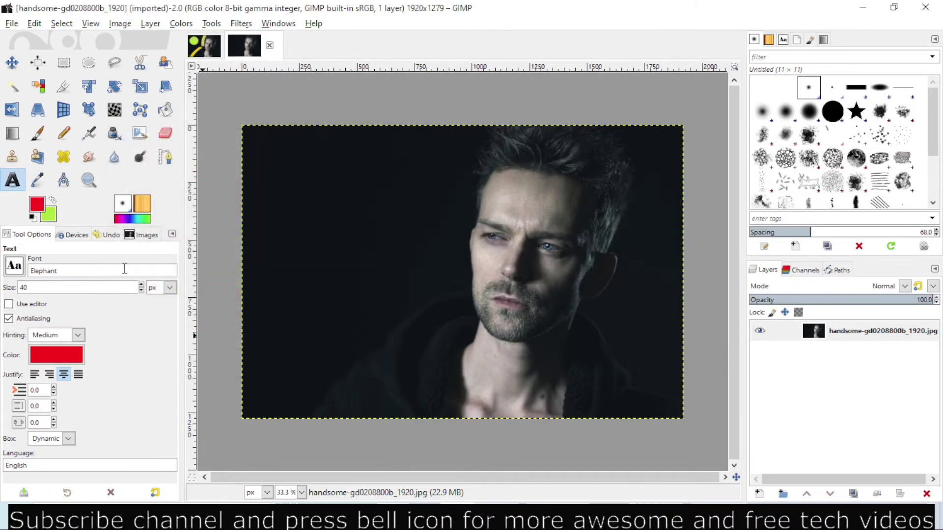
pyautogui.click(279, 165)
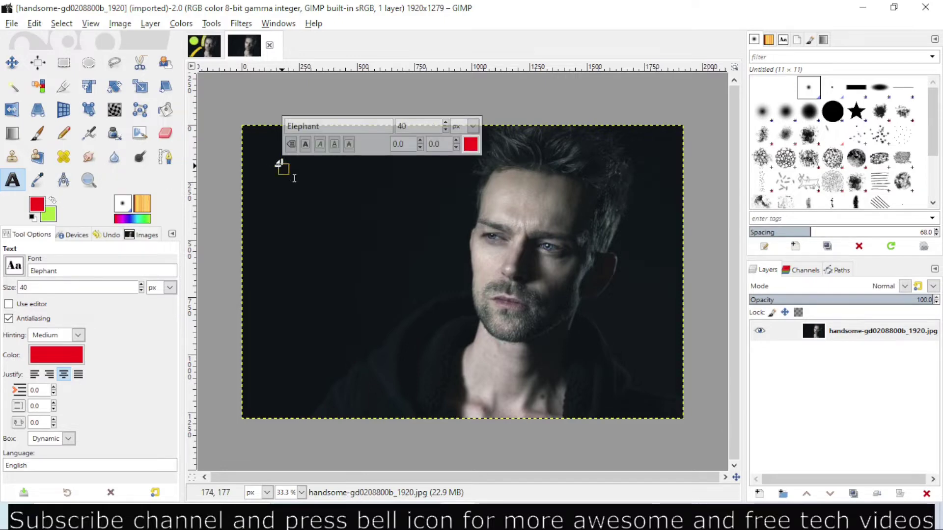
# Type 'Hello Viewers' and enlarge it to 80 px.
pyautogui.write('Hello')
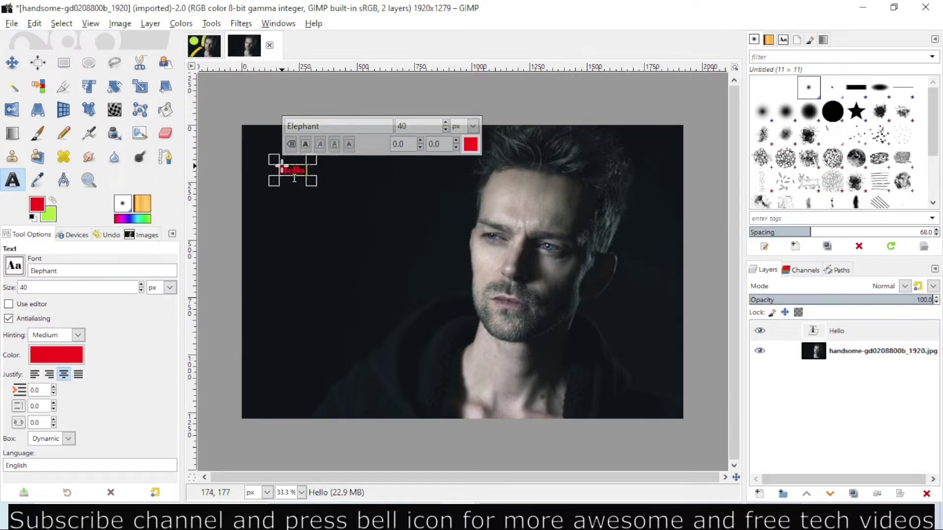
pyautogui.write(' Viewer')
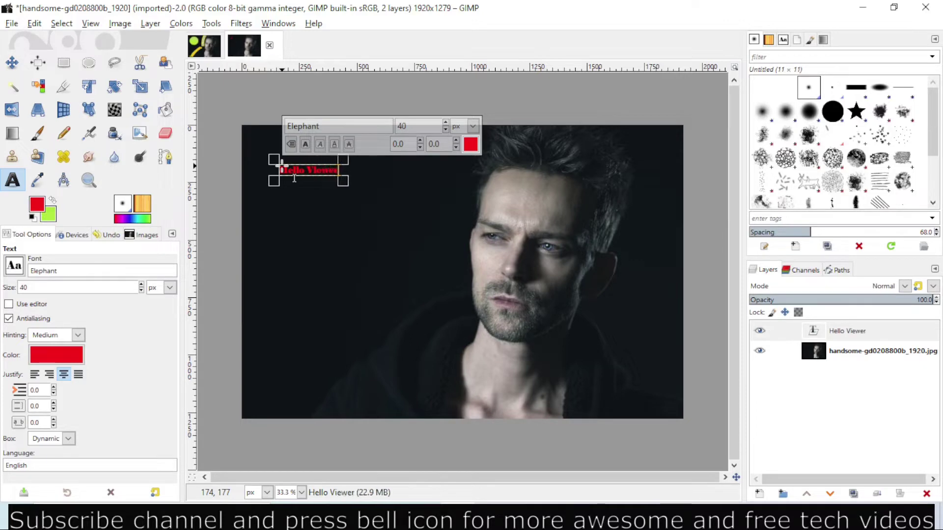
pyautogui.write('s')
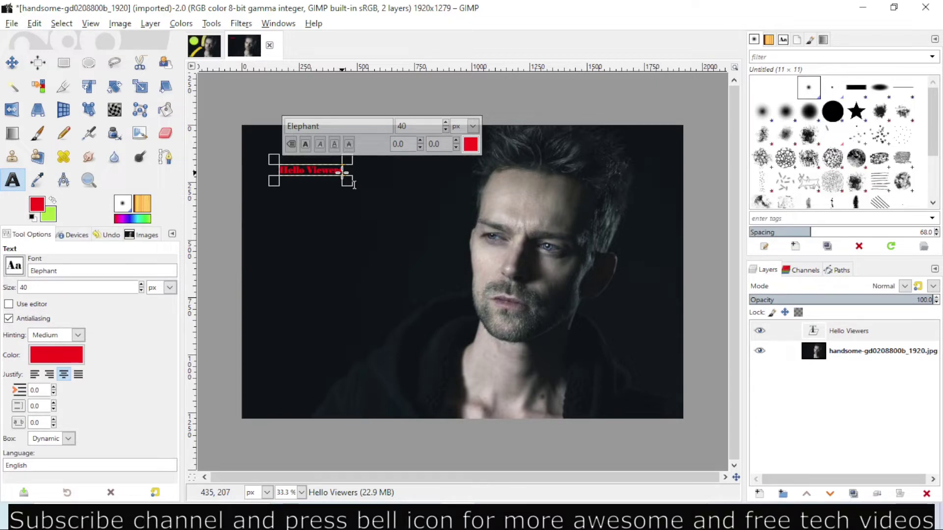
pyautogui.moveTo(354, 185); pyautogui.dragTo(288, 183)
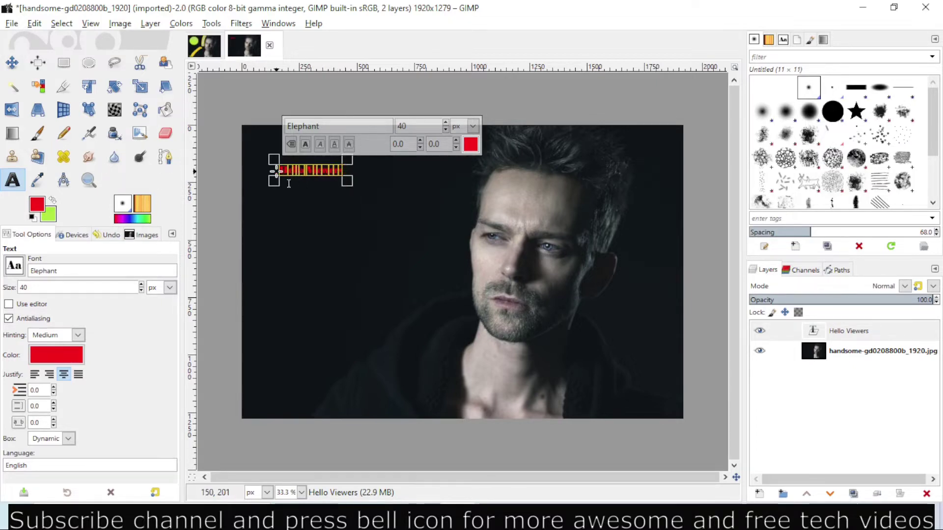
pyautogui.click(417, 125)
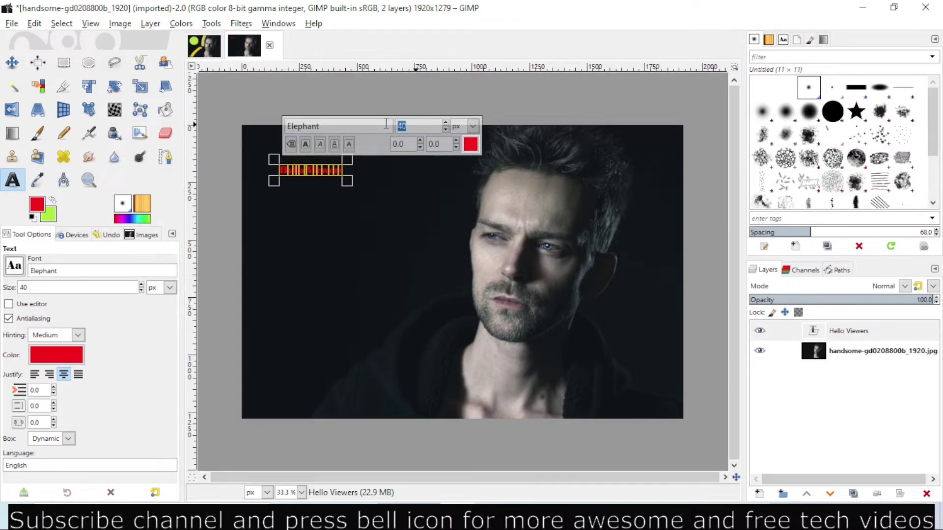
pyautogui.write('80')
pyautogui.press('Return')
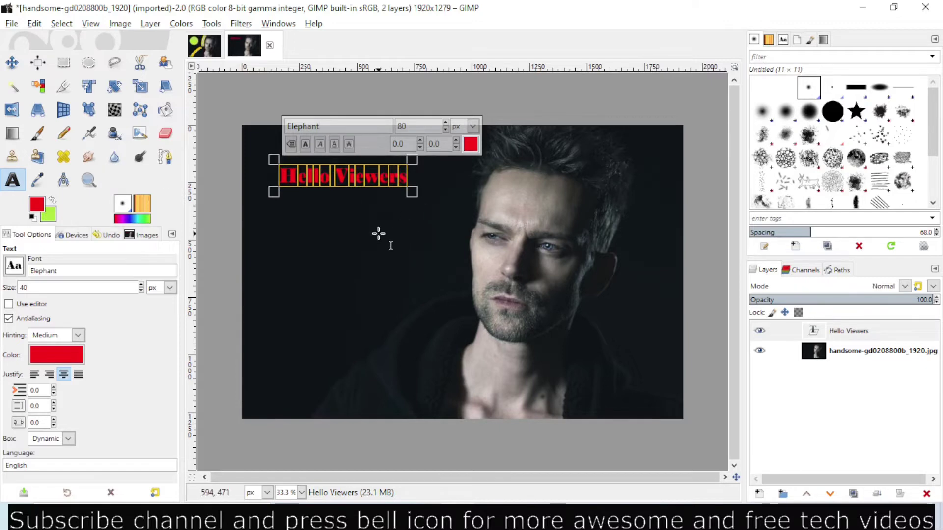
pyautogui.click(378, 233)
# Change the Hello Viewers font to Arial Heavy.
pyautogui.click(356, 184)
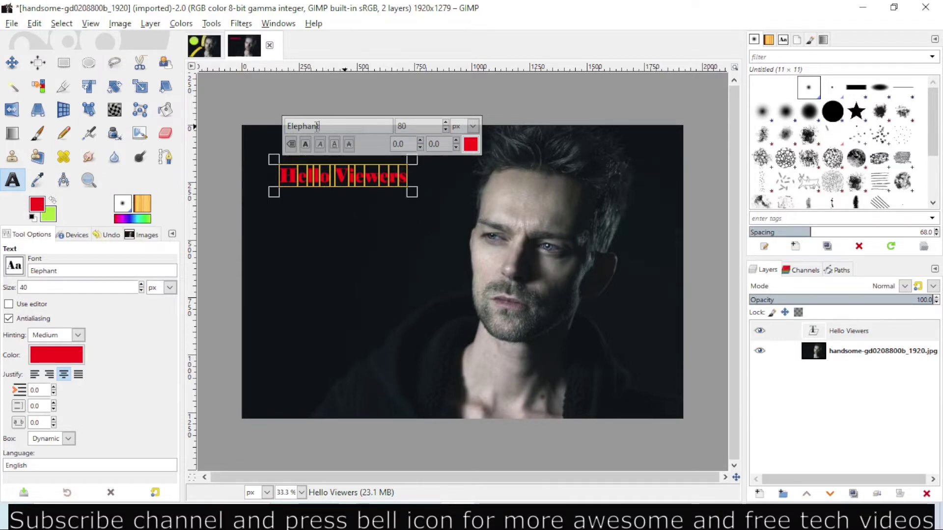
pyautogui.doubleClick(317, 126)
pyautogui.press('BackSpace')
pyautogui.write('a')
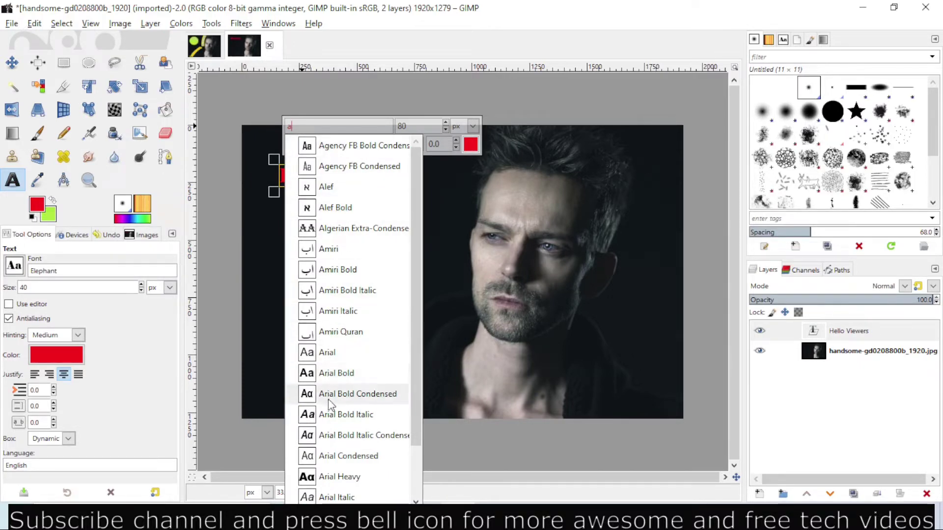
pyautogui.click(329, 476)
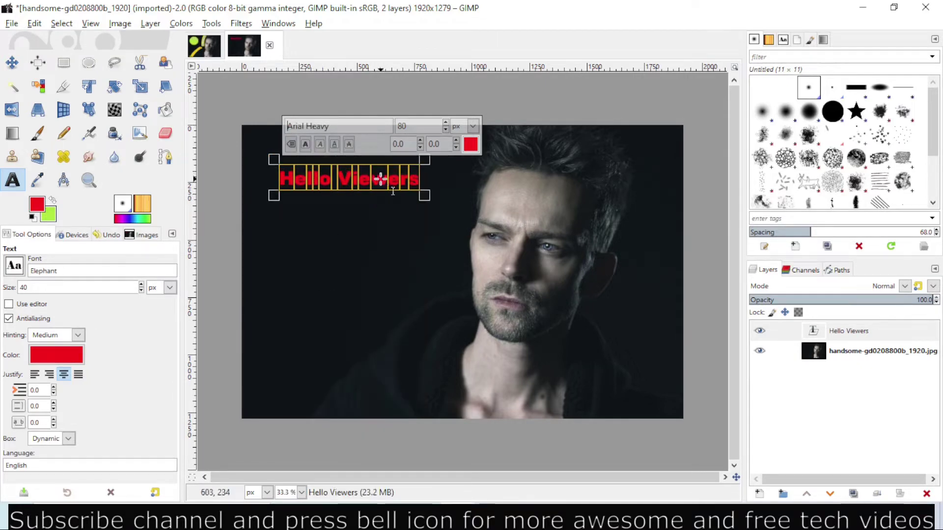
pyautogui.click(656, 372)
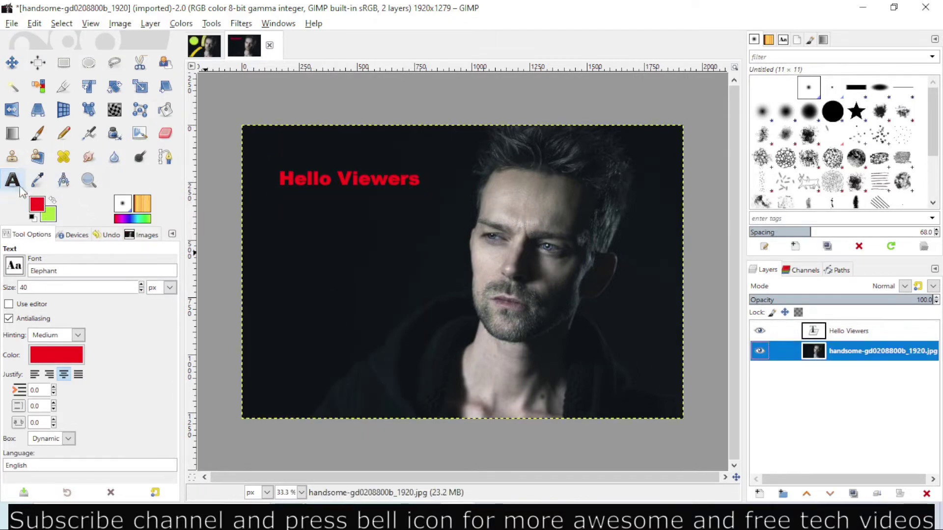
# Add a 'Please subscribe' text box below the heading, sized 80 px.
pyautogui.click(260, 233)
pyautogui.write('Please')
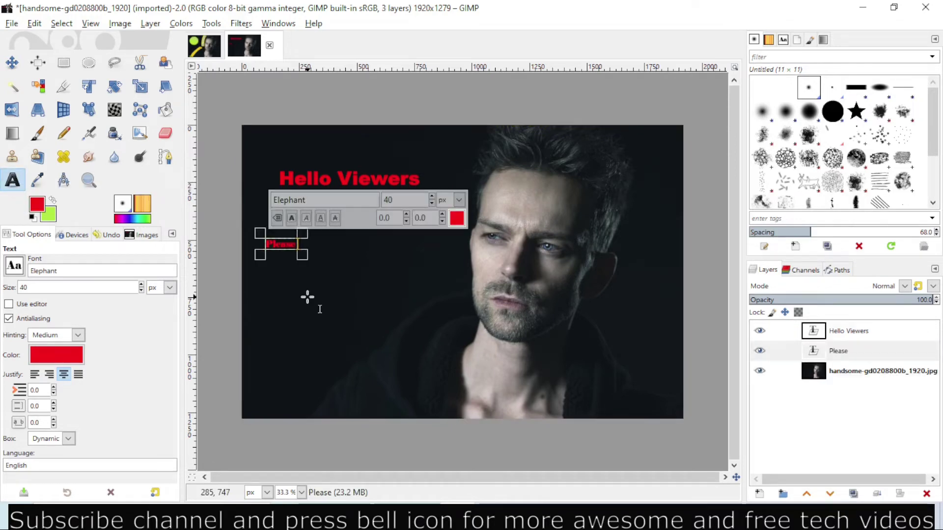
pyautogui.write(' subscribe')
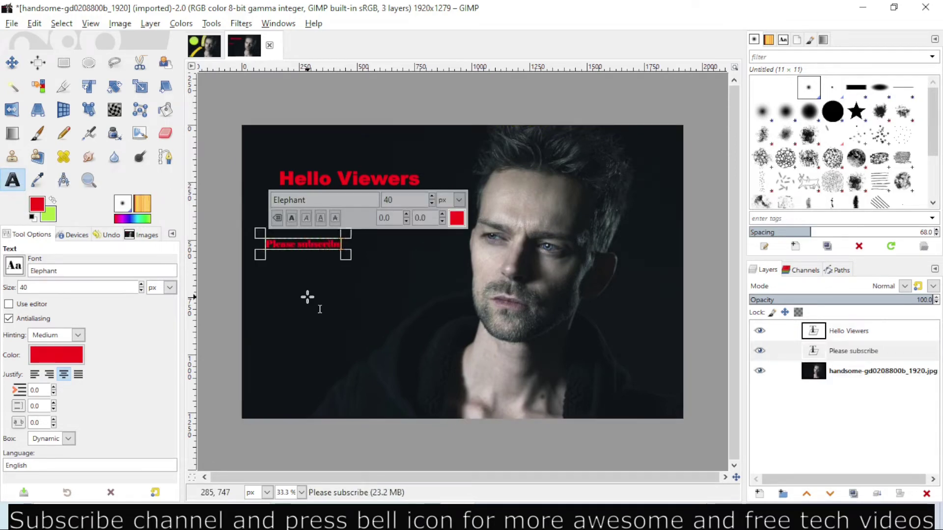
pyautogui.hotkey('ctrl', 'a')
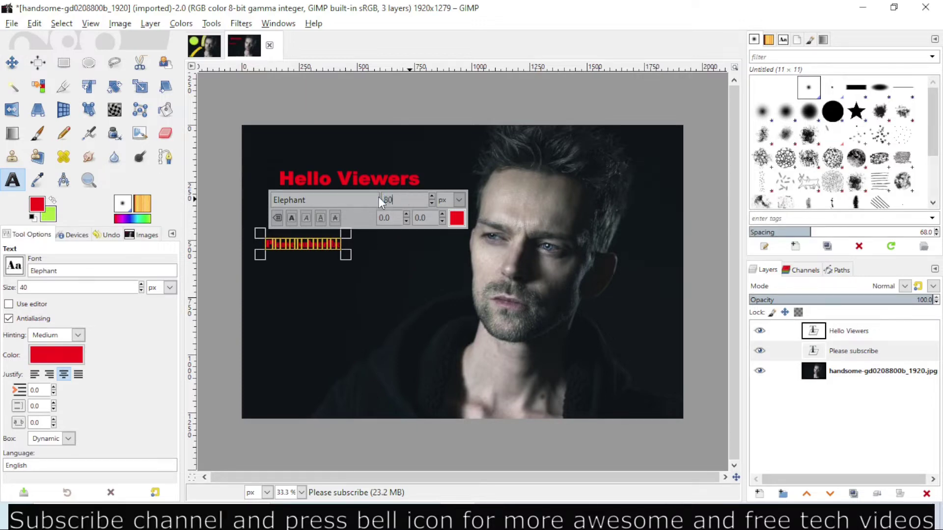
pyautogui.press('Return')
pyautogui.click(12, 62)
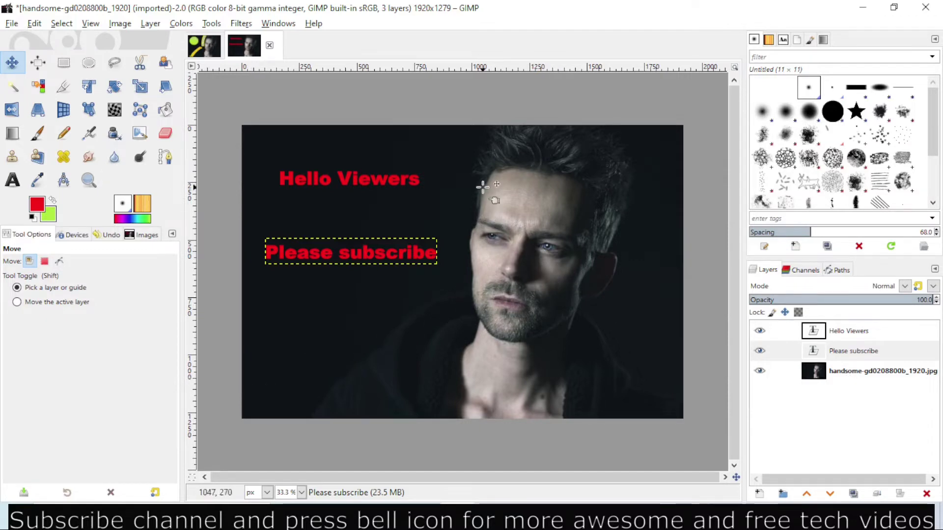
# Draw a curved path from the portrait's lower left up toward the man's chin.
pyautogui.click(165, 157)
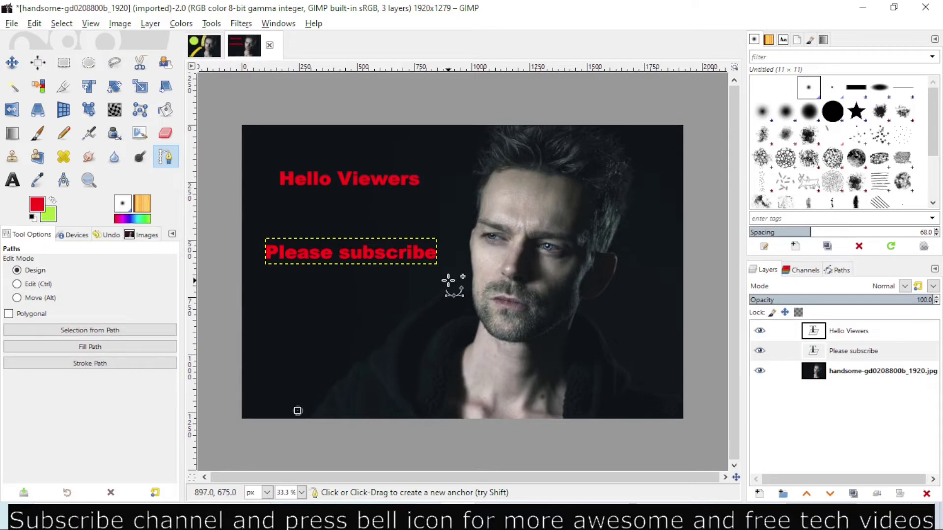
pyautogui.moveTo(455, 280)
pyautogui.mouseDown()
pyautogui.moveTo(487, 260)
pyautogui.moveTo(547, 261)
pyautogui.moveTo(460, 277)
pyautogui.mouseUp()
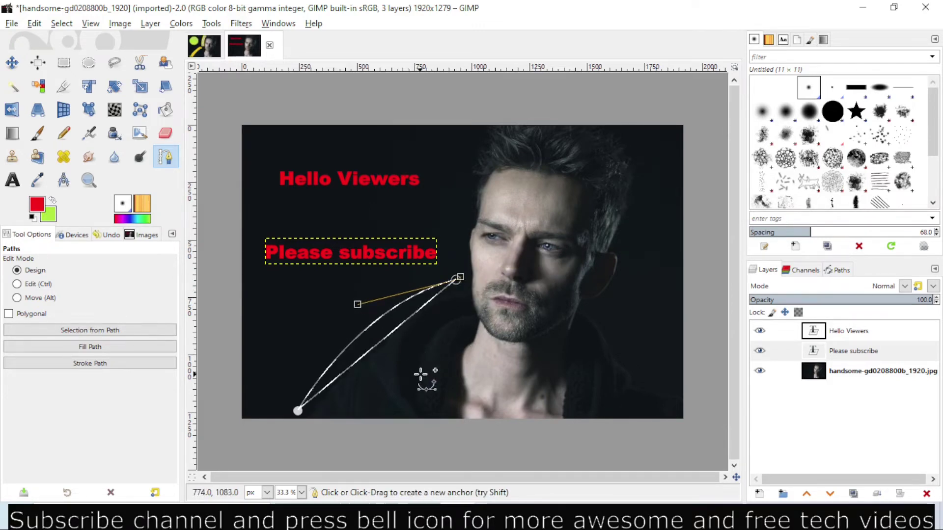
pyautogui.hscroll(1, 421, 375)
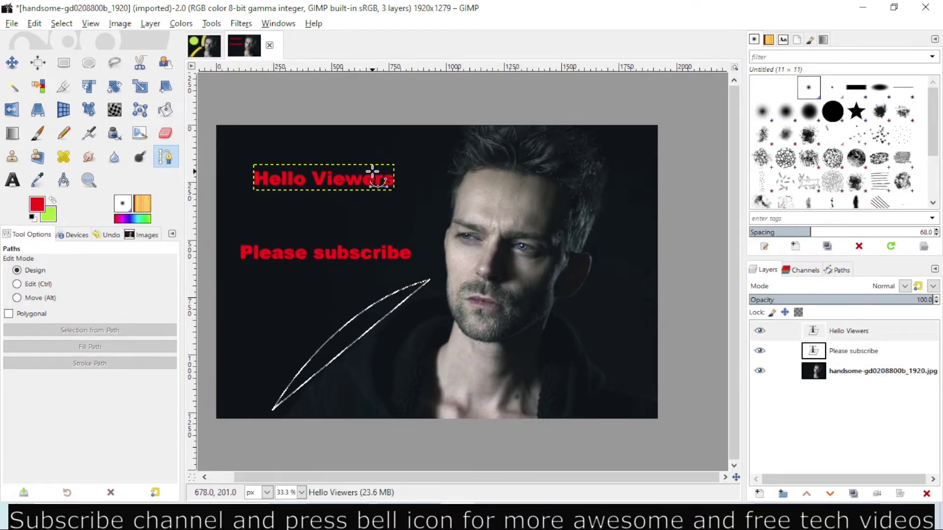
# Apply Text along Path to the Hello Viewers layer and select the resulting outline path.
pyautogui.click(837, 334)
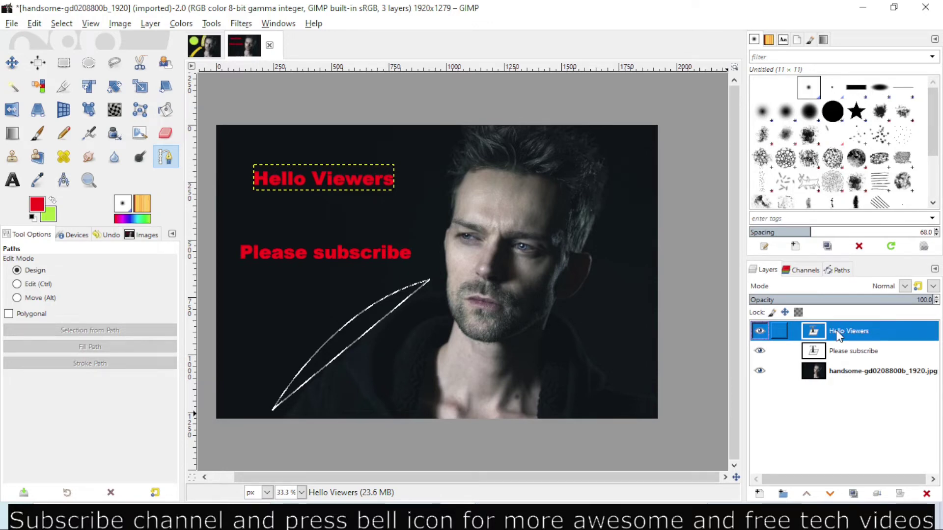
pyautogui.rightClick(838, 334)
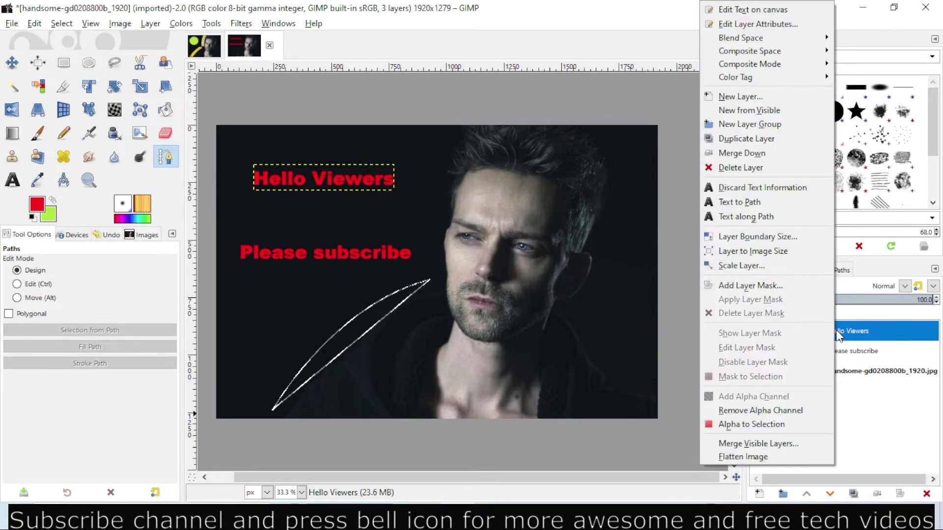
pyautogui.click(741, 217)
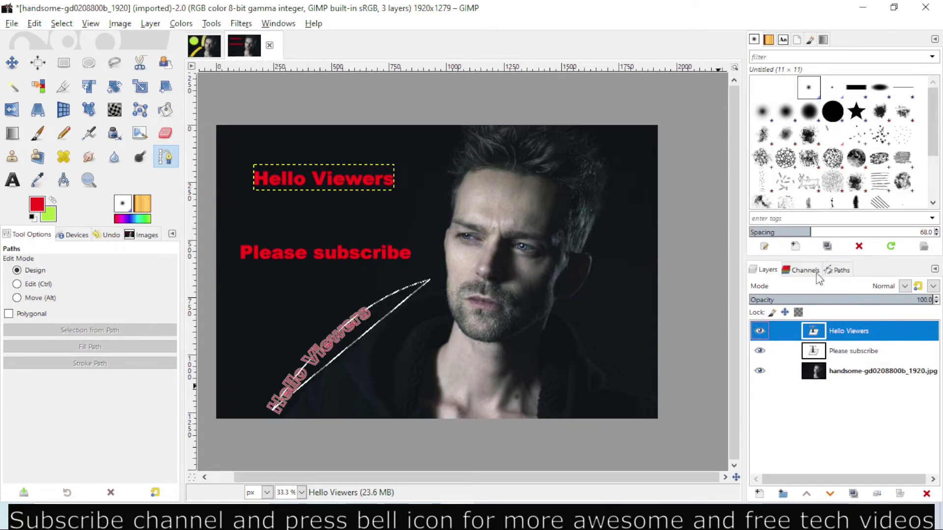
pyautogui.click(841, 270)
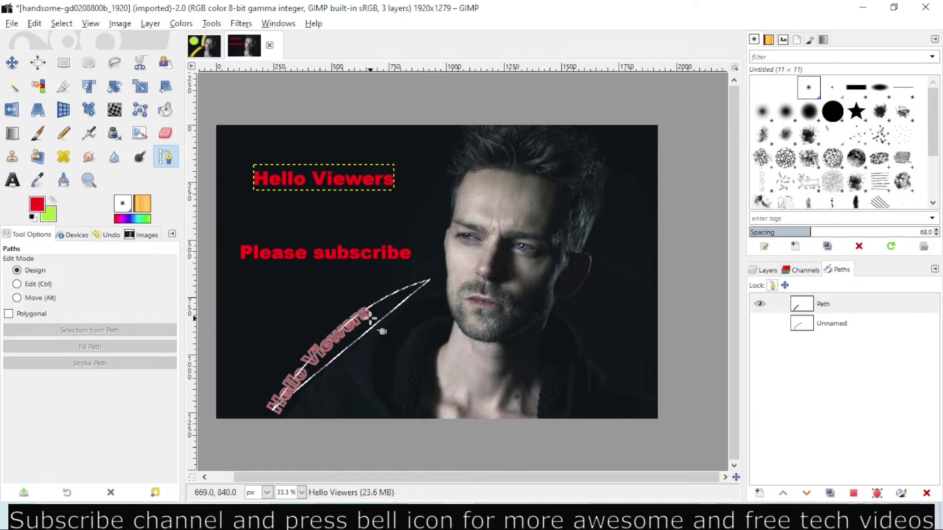
pyautogui.click(775, 304)
# Turn the text outline path into a selection and set a yellow foreground at 100 opacity.
pyautogui.click(62, 23)
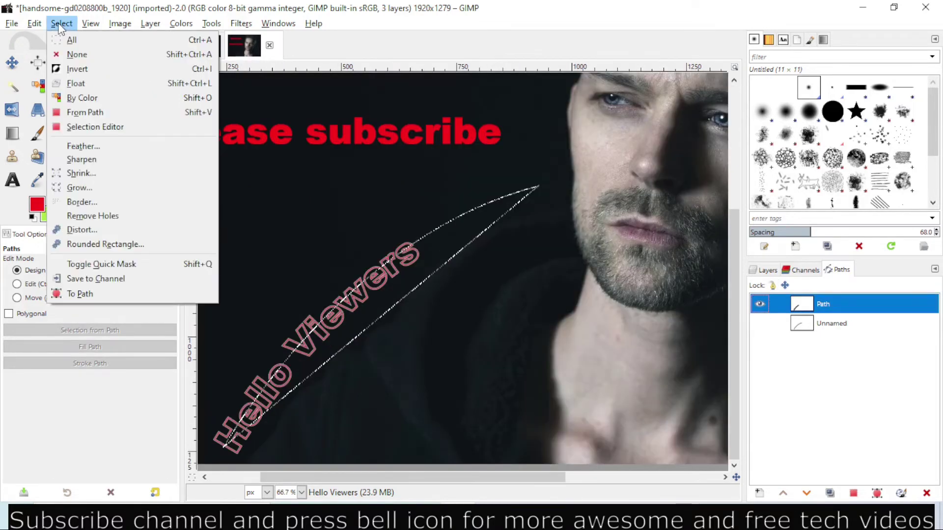
pyautogui.click(73, 111)
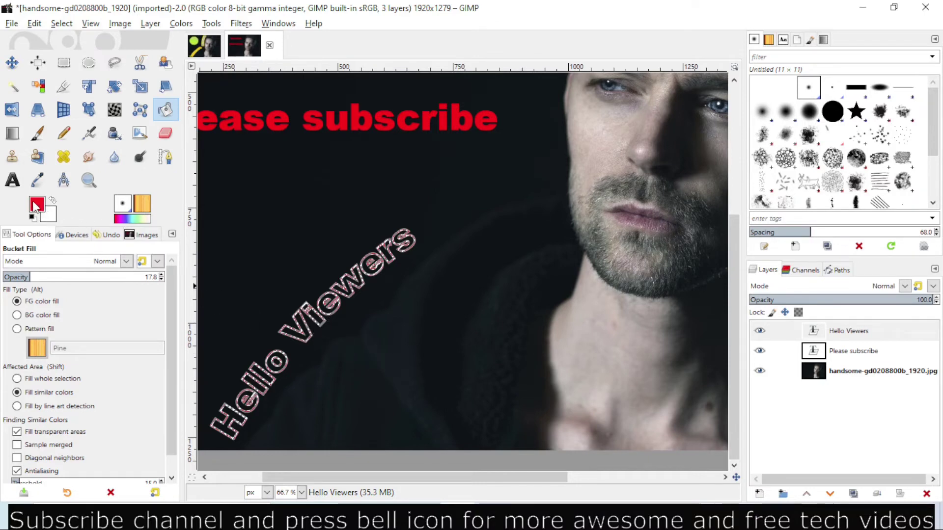
pyautogui.click(36, 204)
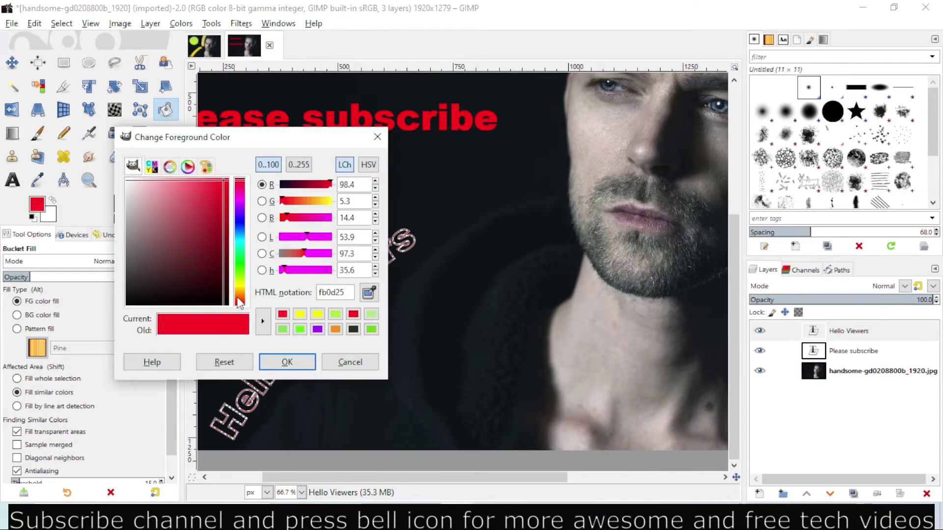
pyautogui.moveTo(237, 298); pyautogui.dragTo(244, 283)
pyautogui.press('Return')
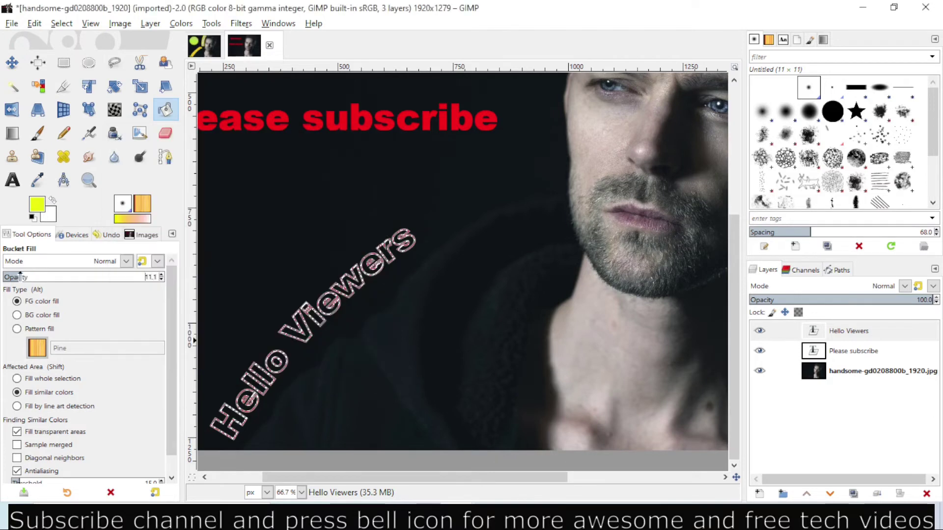
pyautogui.moveTo(22, 277); pyautogui.dragTo(156, 275)
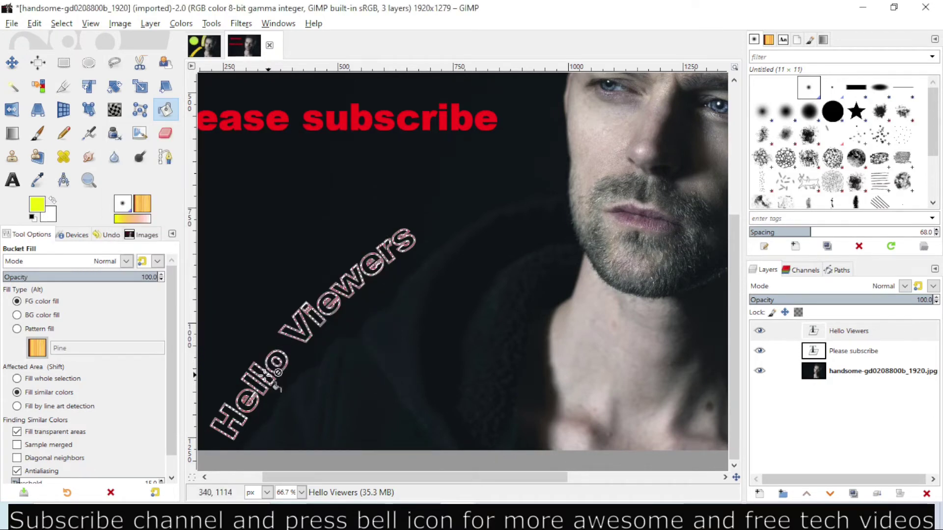
# Add a new transparent layer and bucket-fill the lettering selection with yellow.
pyautogui.click(760, 495)
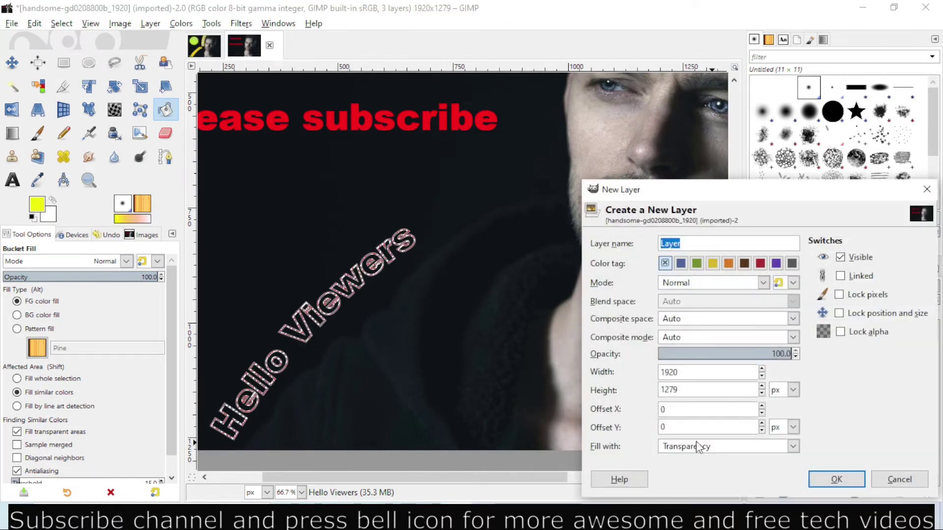
pyautogui.click(825, 477)
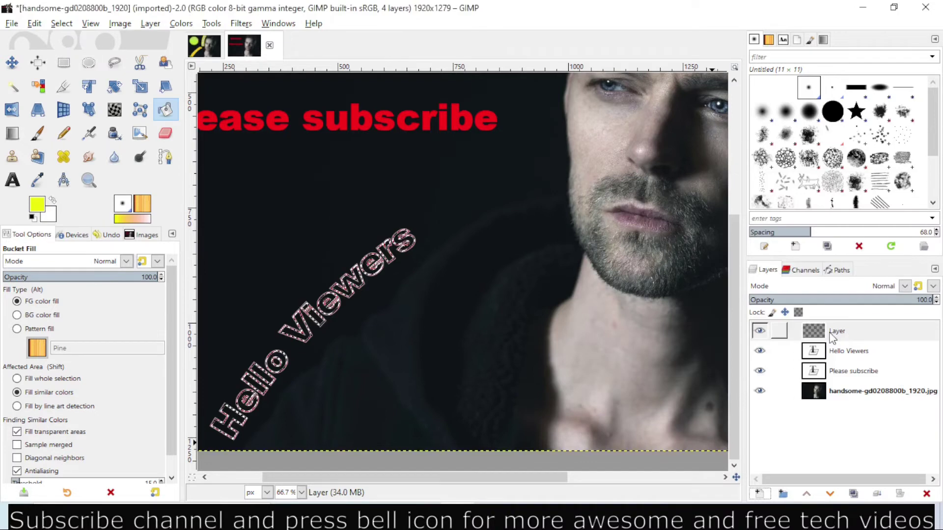
pyautogui.click(236, 418)
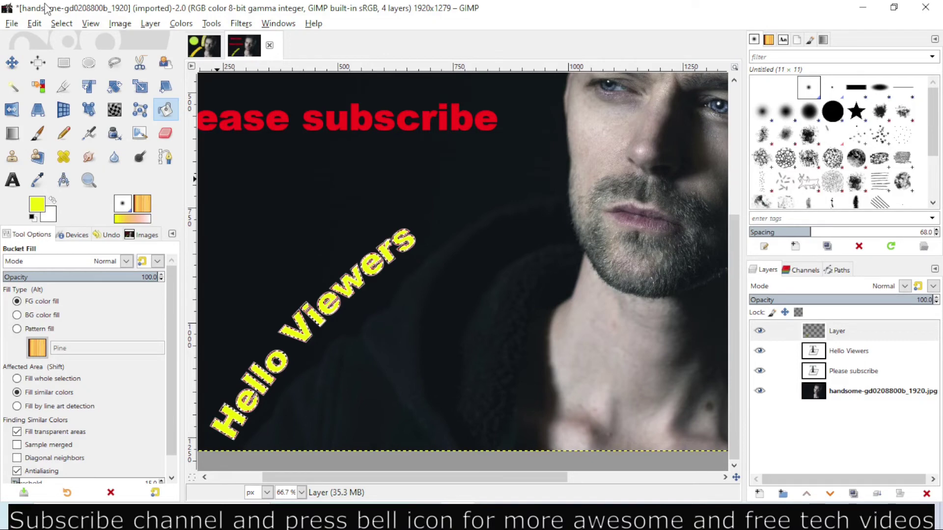
pyautogui.click(61, 23)
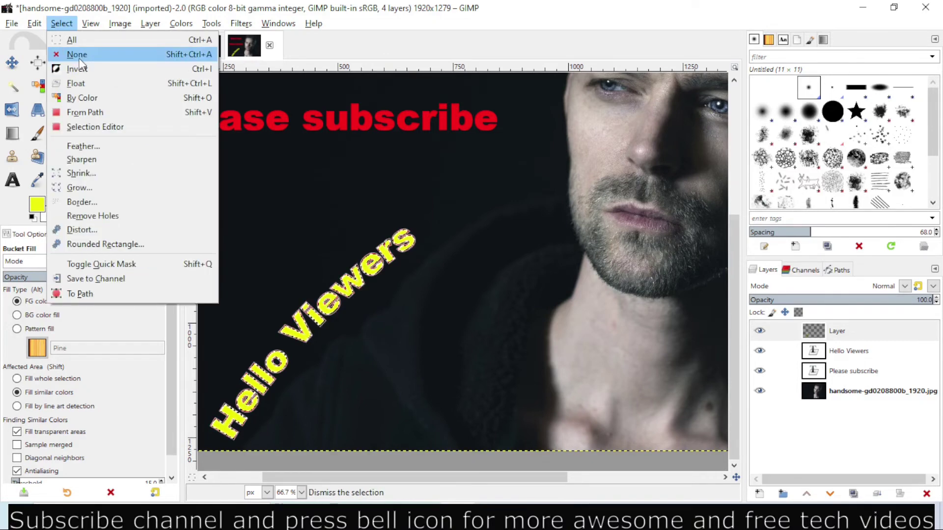
# Clear the selection, hide the path outline, and hide the original red Hello Viewers layer.
pyautogui.click(77, 54)
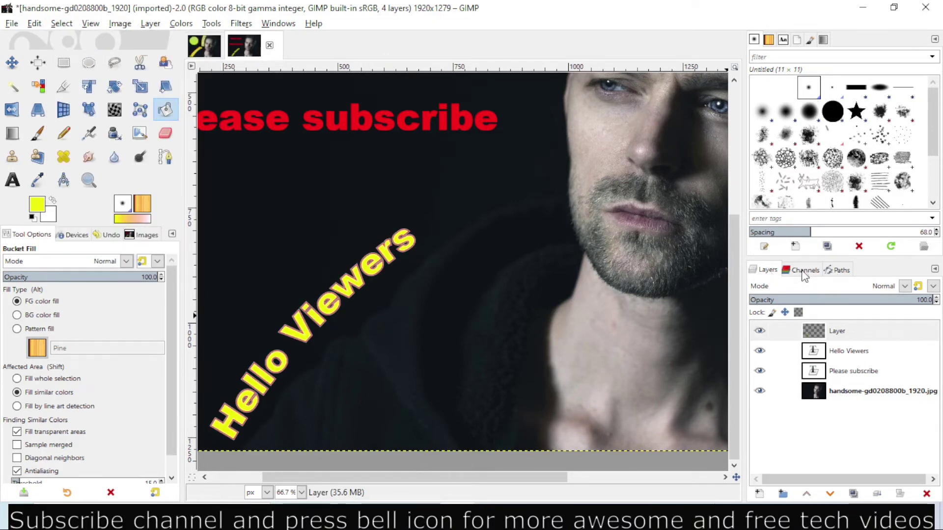
pyautogui.click(839, 272)
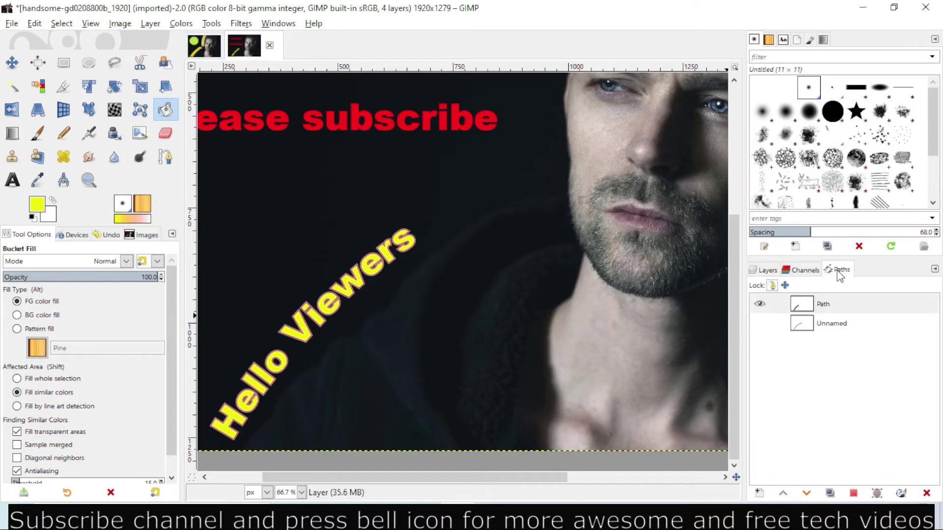
pyautogui.click(759, 305)
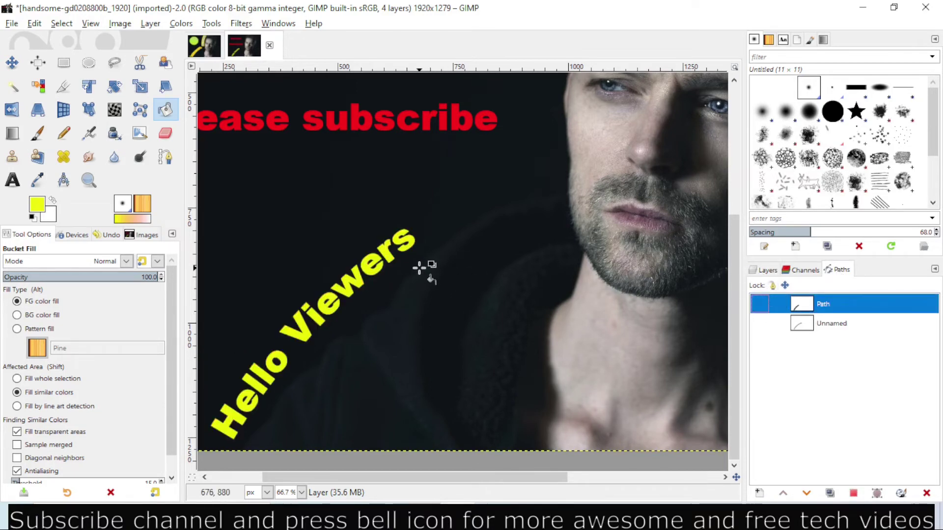
pyautogui.scroll(-3, 421, 266)
pyautogui.scroll(2, 420, 265)
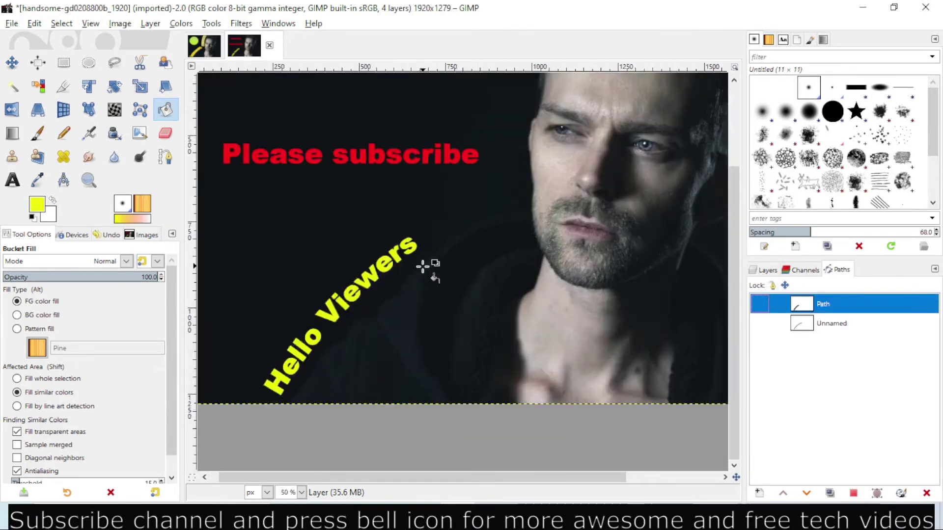
pyautogui.scroll(-1, 425, 267)
pyautogui.click(763, 270)
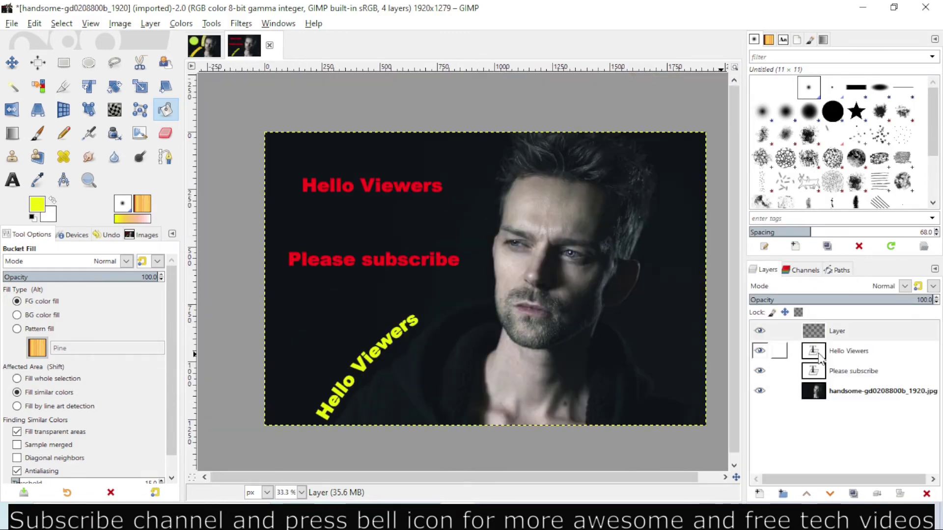
pyautogui.click(760, 351)
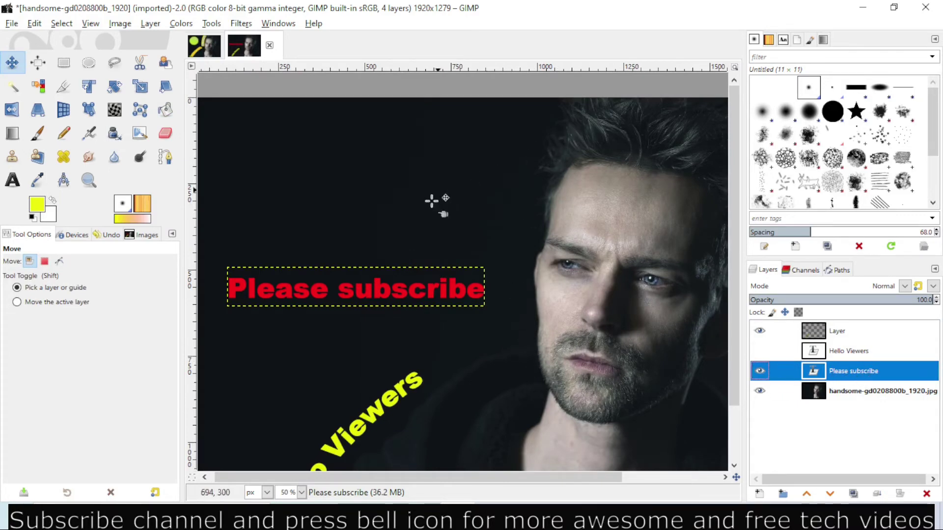
# Finish the second curved path and bend 'Please subscribe' along it with Text along Path.
pyautogui.press('Return')
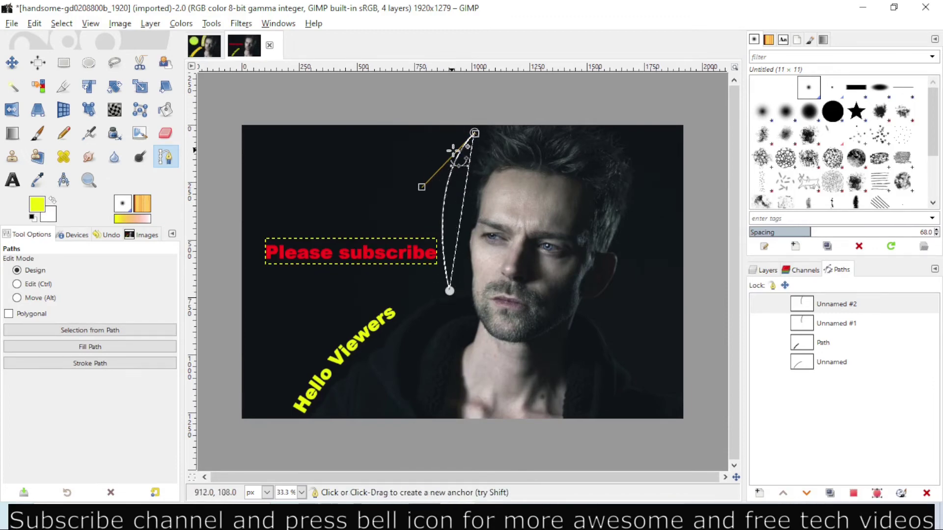
pyautogui.hotkey('ctrl', 'l')
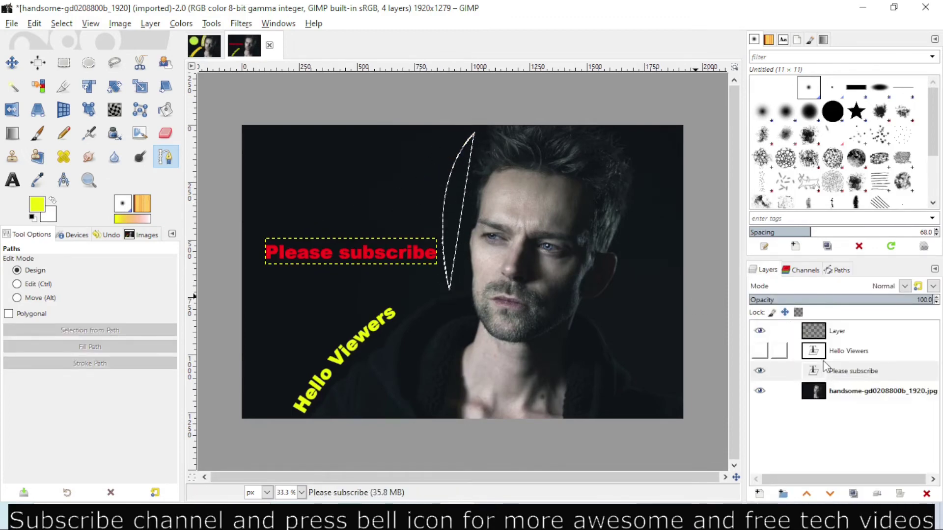
pyautogui.rightClick(851, 376)
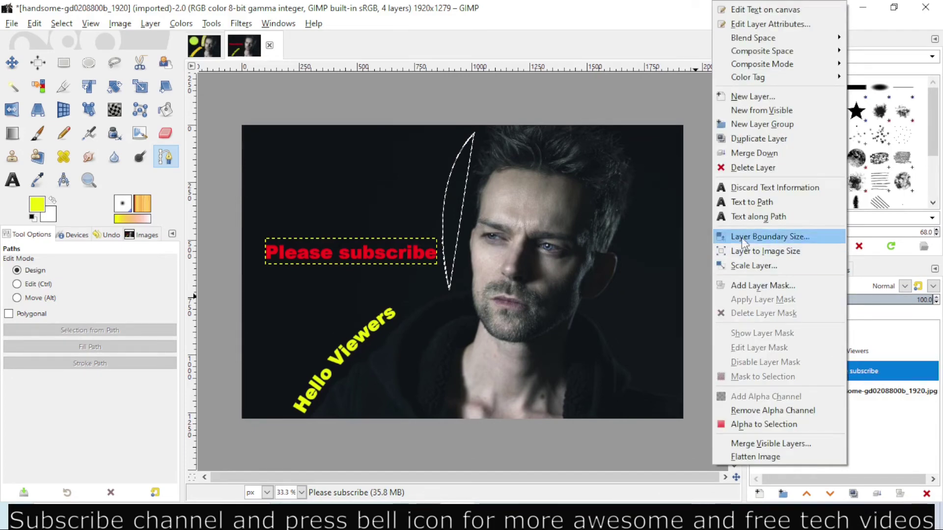
pyautogui.click(738, 216)
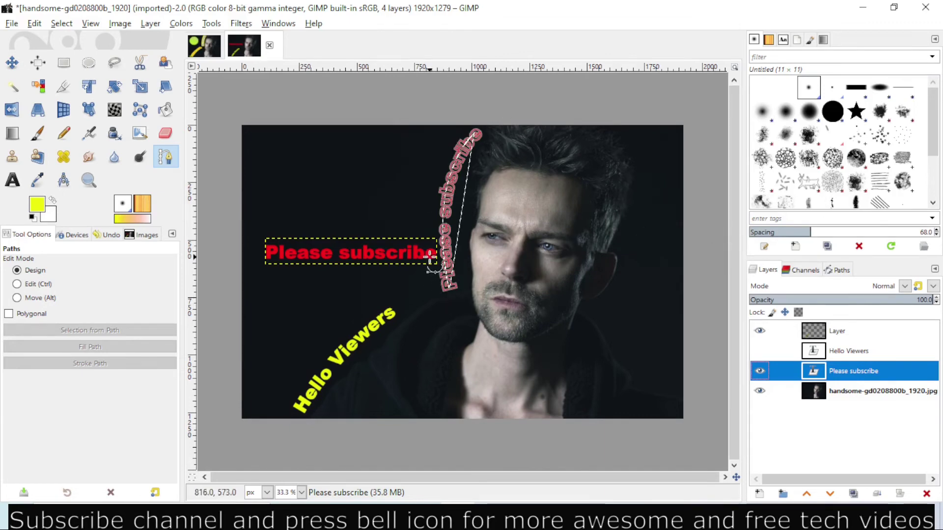
pyautogui.click(62, 24)
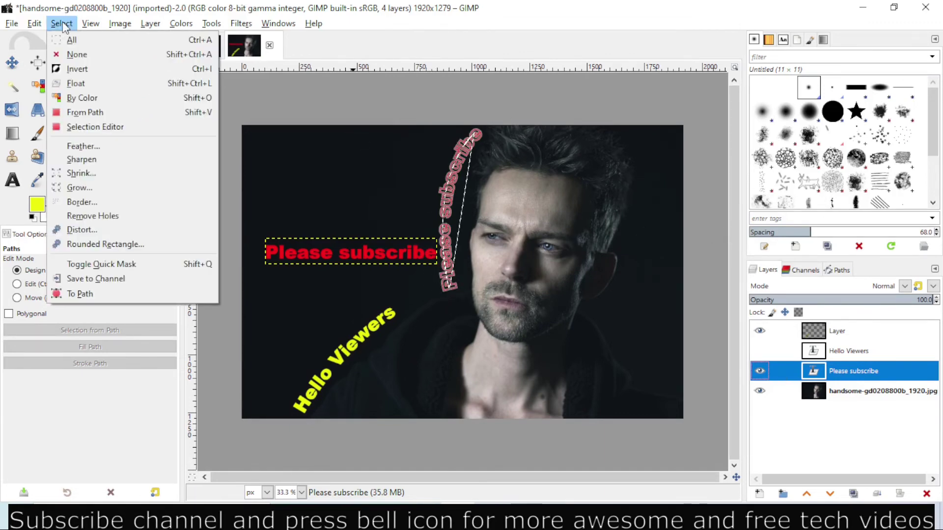
# Turn the curved 'Please subscribe' path into a selection and pick the Bucket Fill tool.
pyautogui.click(97, 111)
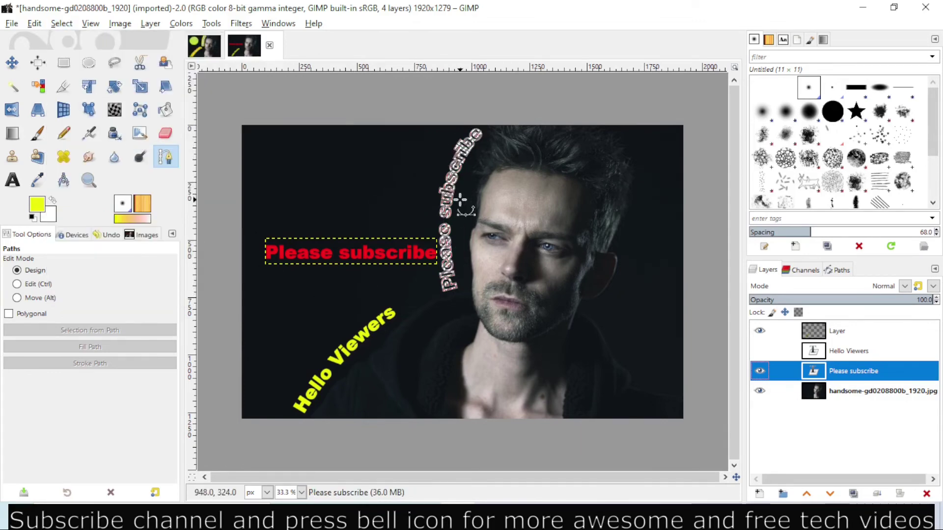
pyautogui.scroll(1, 460, 199)
pyautogui.scroll(1, 460, 198)
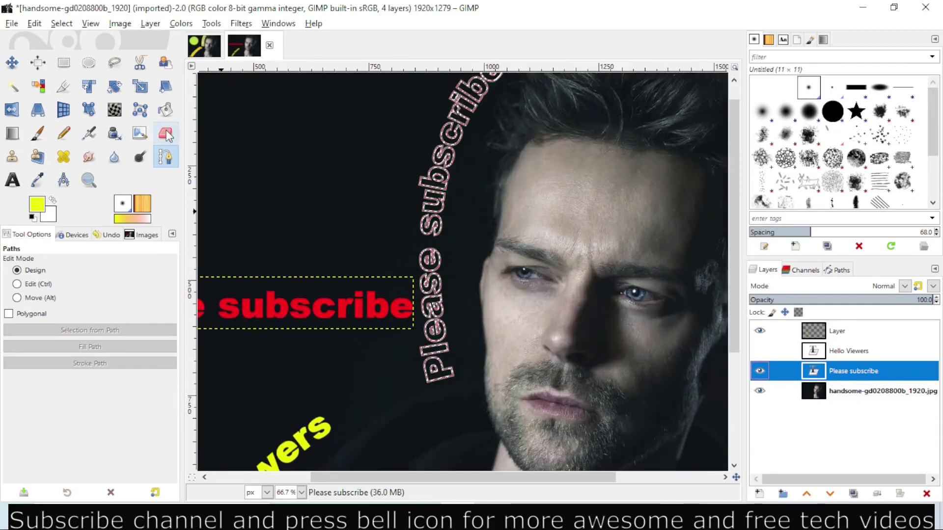
pyautogui.click(166, 109)
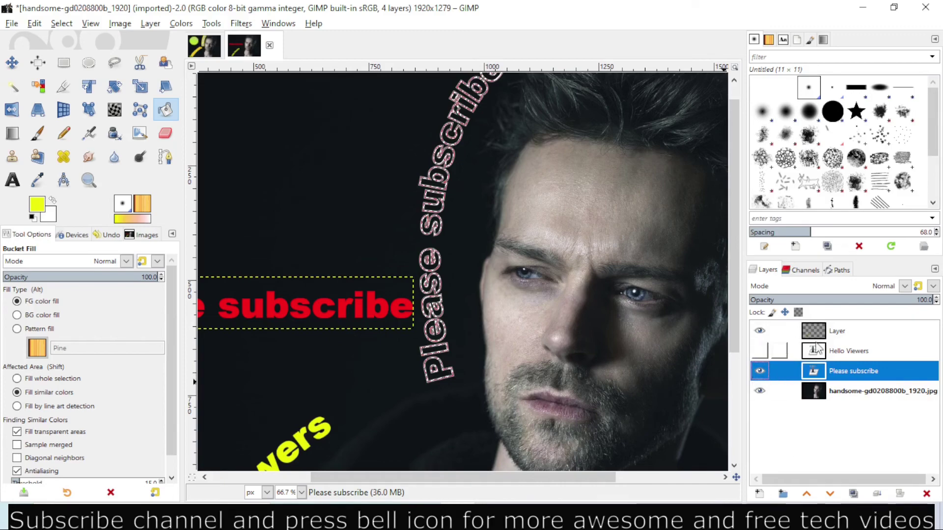
# Add a new transparent layer 'Layer #1' and fill the curved text selection with yellow.
pyautogui.click(760, 493)
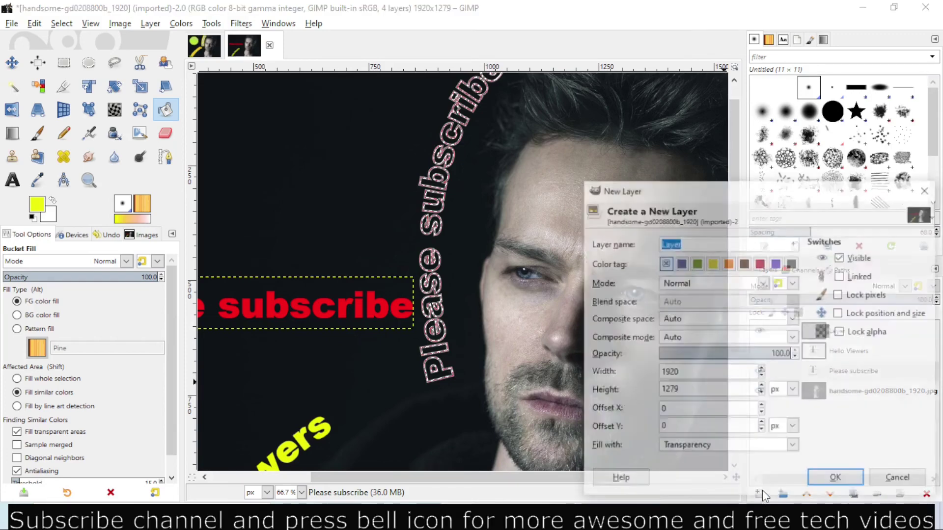
pyautogui.click(836, 480)
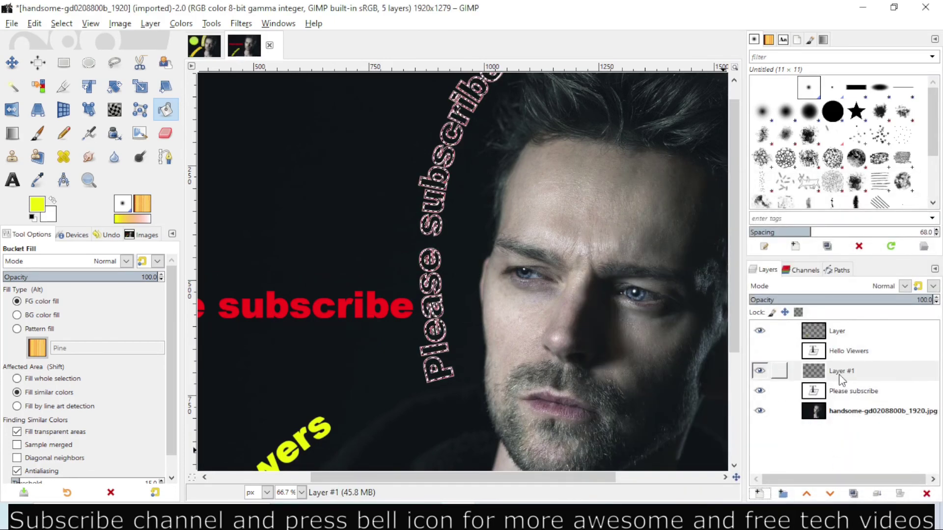
pyautogui.click(431, 348)
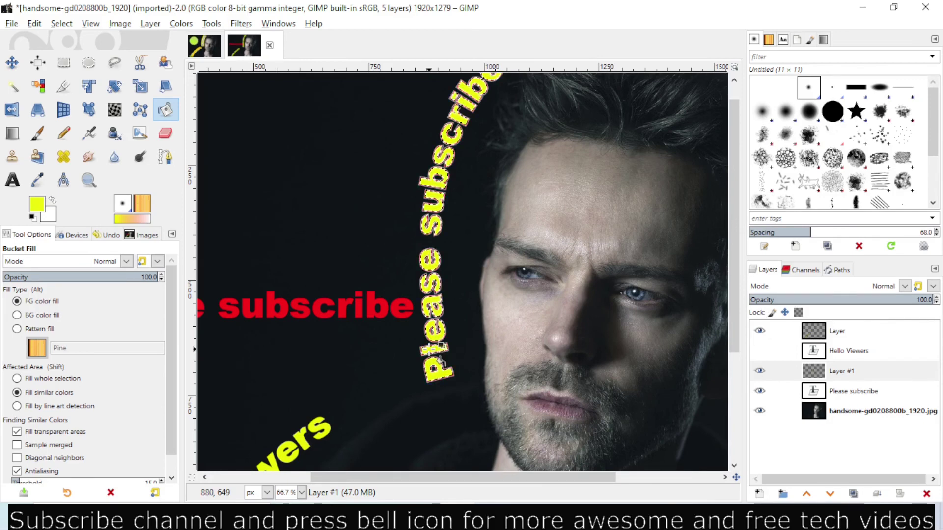
pyautogui.click(61, 23)
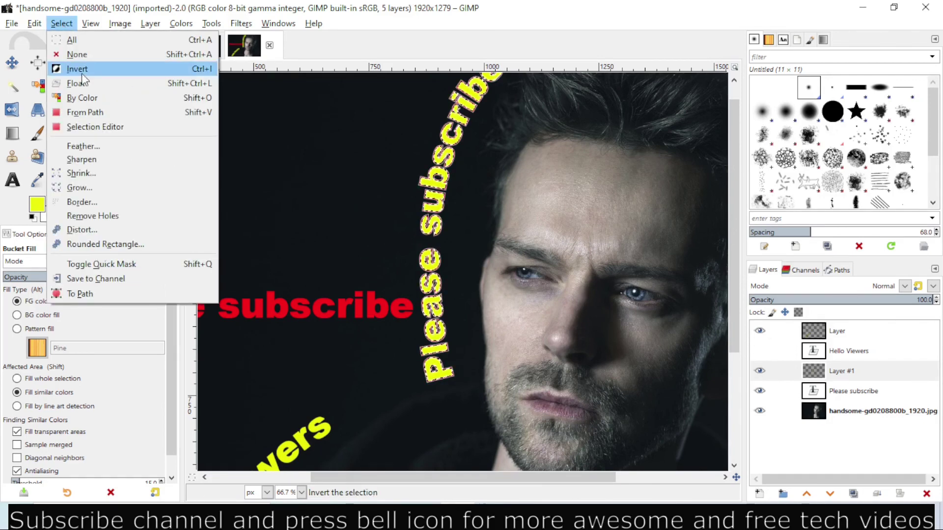
# Deselect all, hide Path #1 and the red 'Please subscribe' text layer, and zoom out.
pyautogui.click(73, 55)
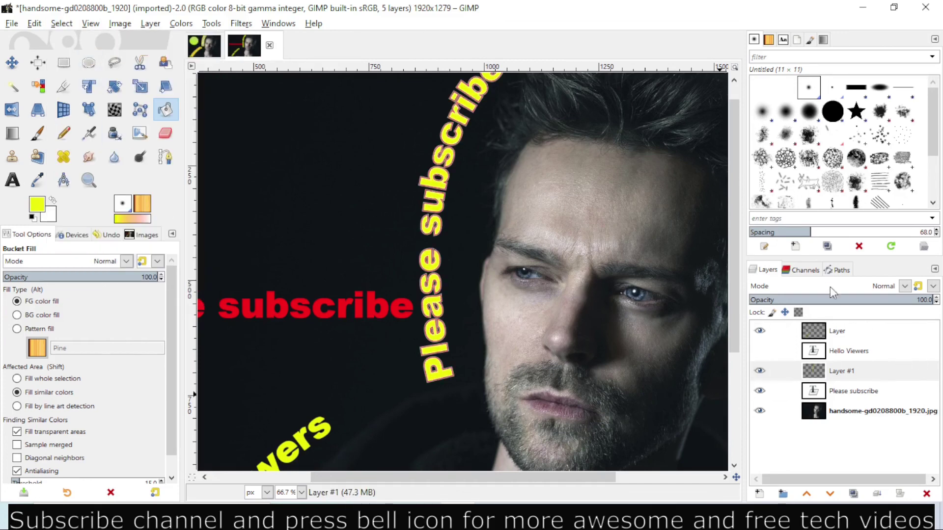
pyautogui.click(839, 270)
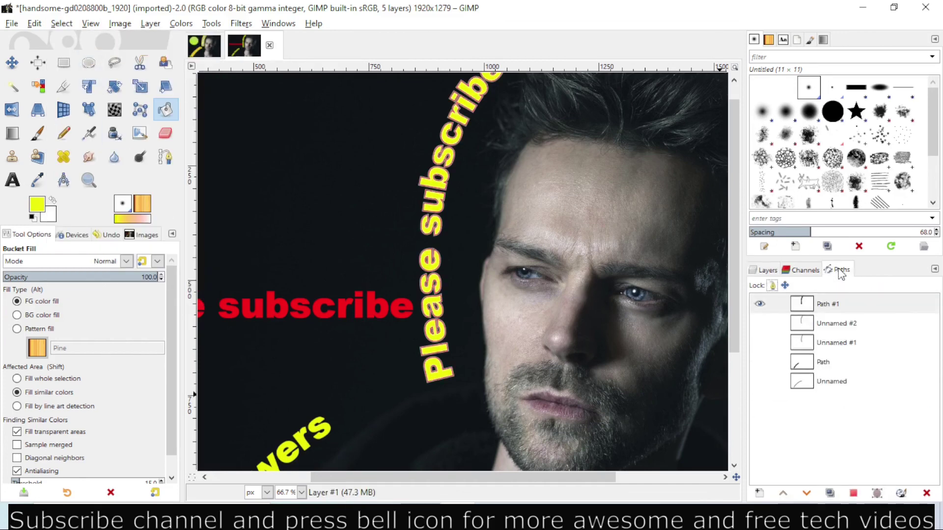
pyautogui.click(760, 304)
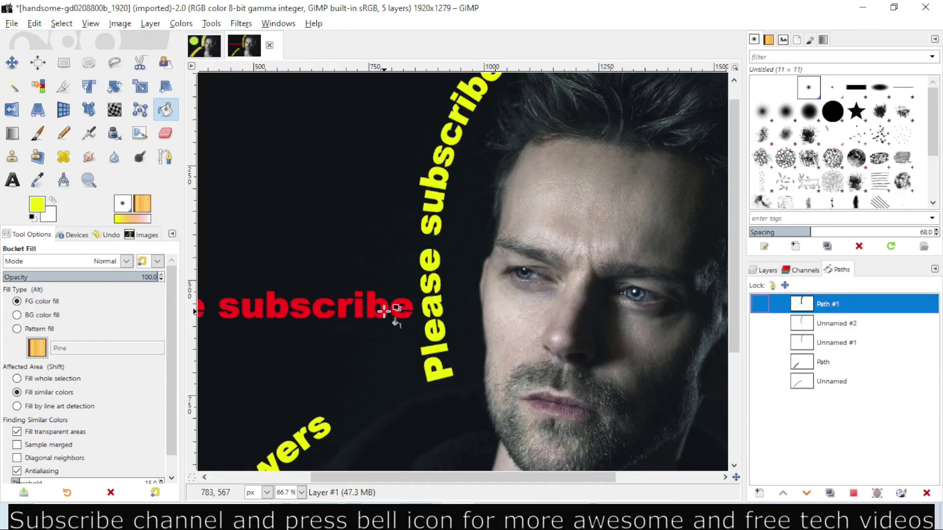
pyautogui.click(756, 271)
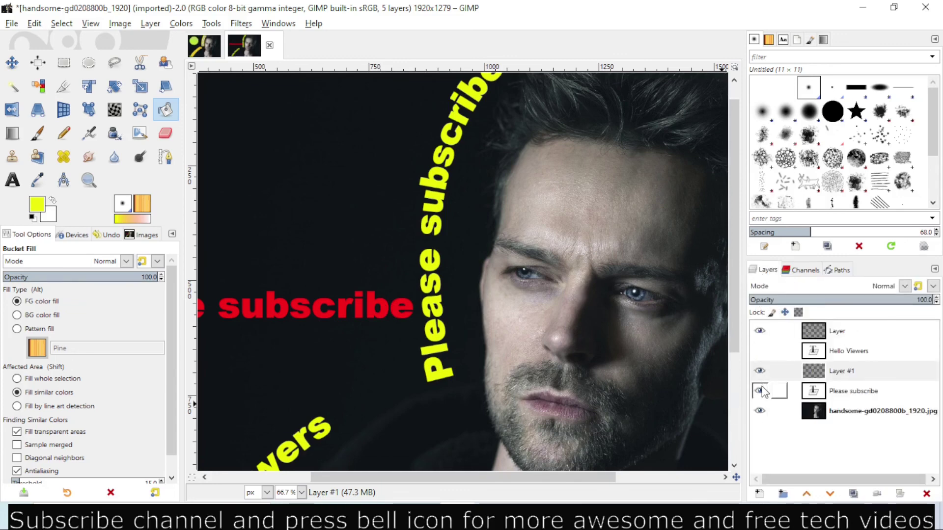
pyautogui.click(759, 391)
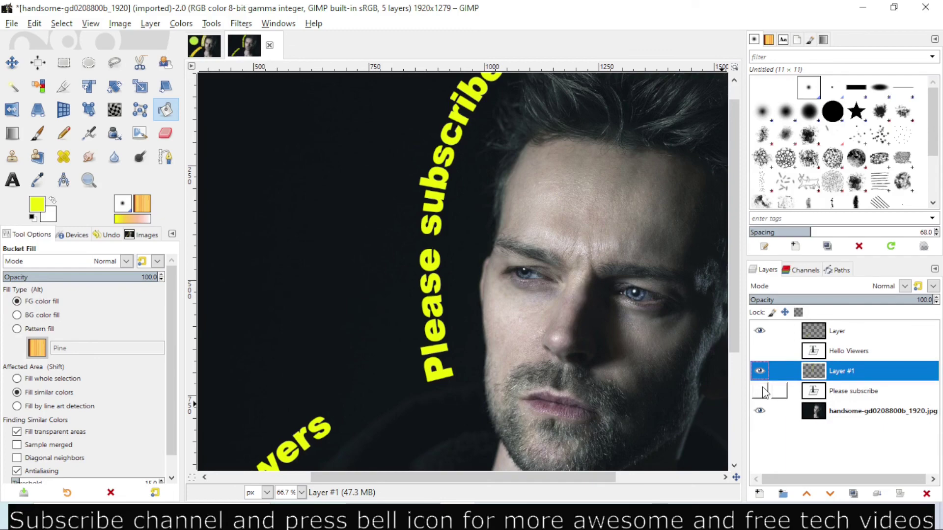
pyautogui.scroll(-2, 509, 282)
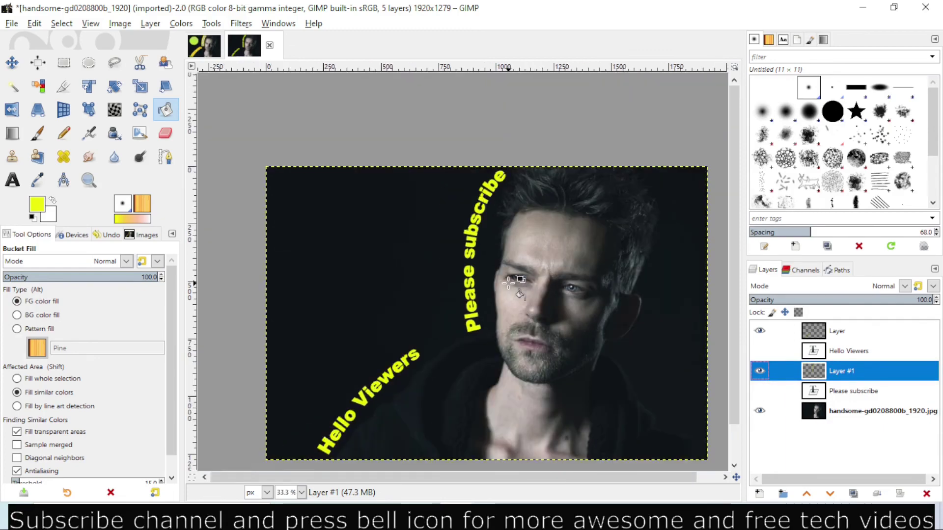
pyautogui.scroll(-1, 466, 347)
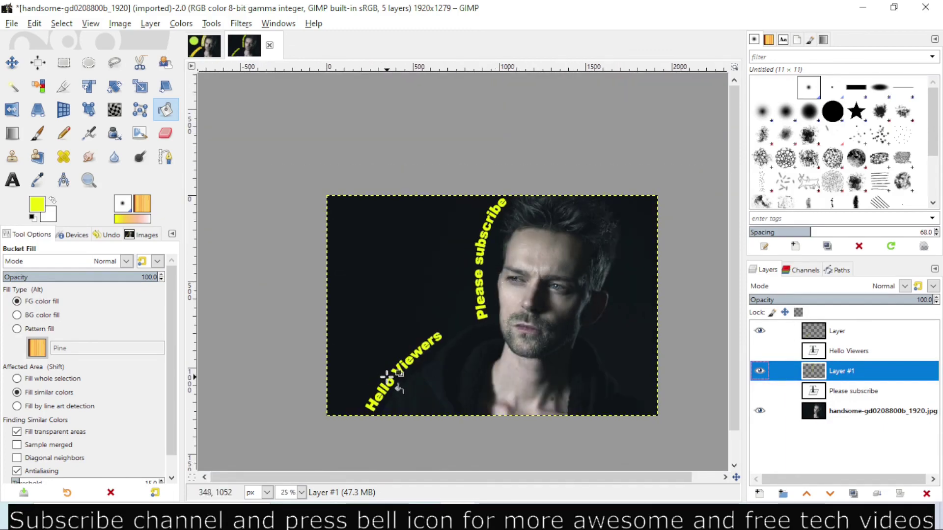